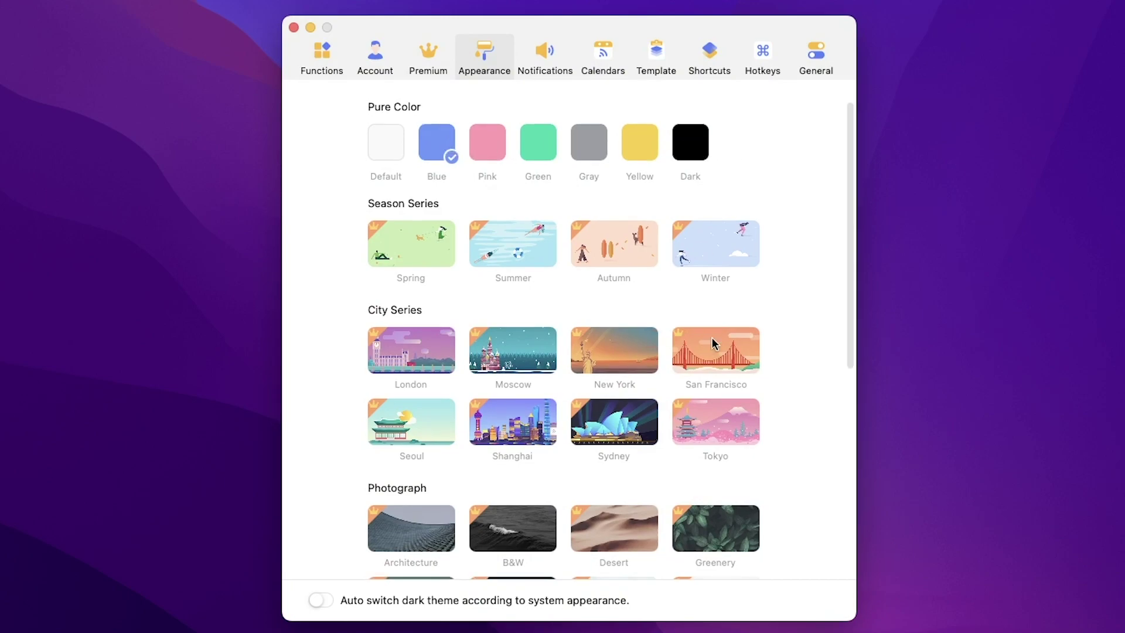
Switch the TickTick app icon to the third icon design in Appearance.
{"action": "scroll", "coordinate": [712, 334], "scroll_direction": "down", "scroll_amount": 6}
{"action": "scroll", "coordinate": [715, 346], "scroll_direction": "up", "scroll_amount": 5}
{"action": "scroll", "coordinate": [530, 191], "scroll_direction": "up", "scroll_amount": 3}
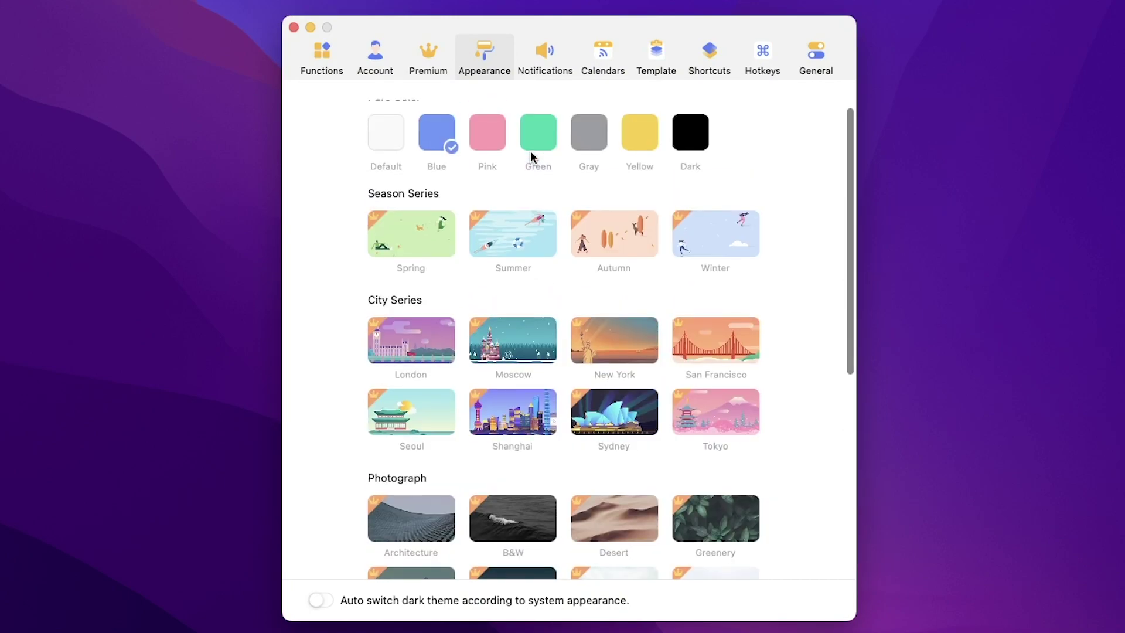
{"action": "scroll", "coordinate": [593, 233], "scroll_direction": "down", "scroll_amount": 6}
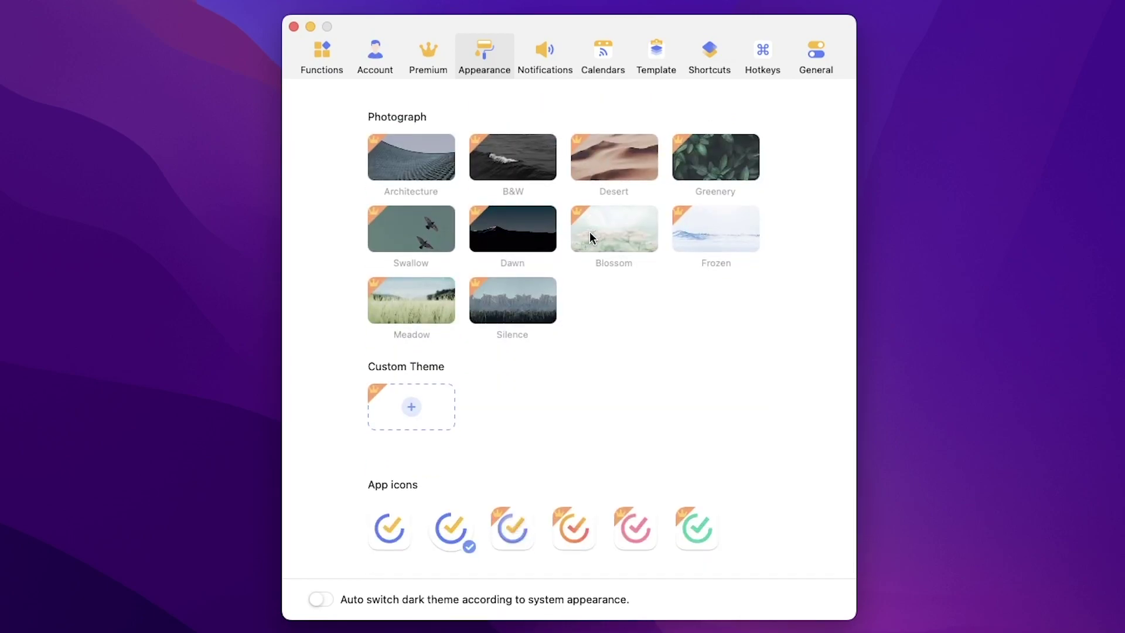
{"action": "left_click", "coordinate": [507, 530]}
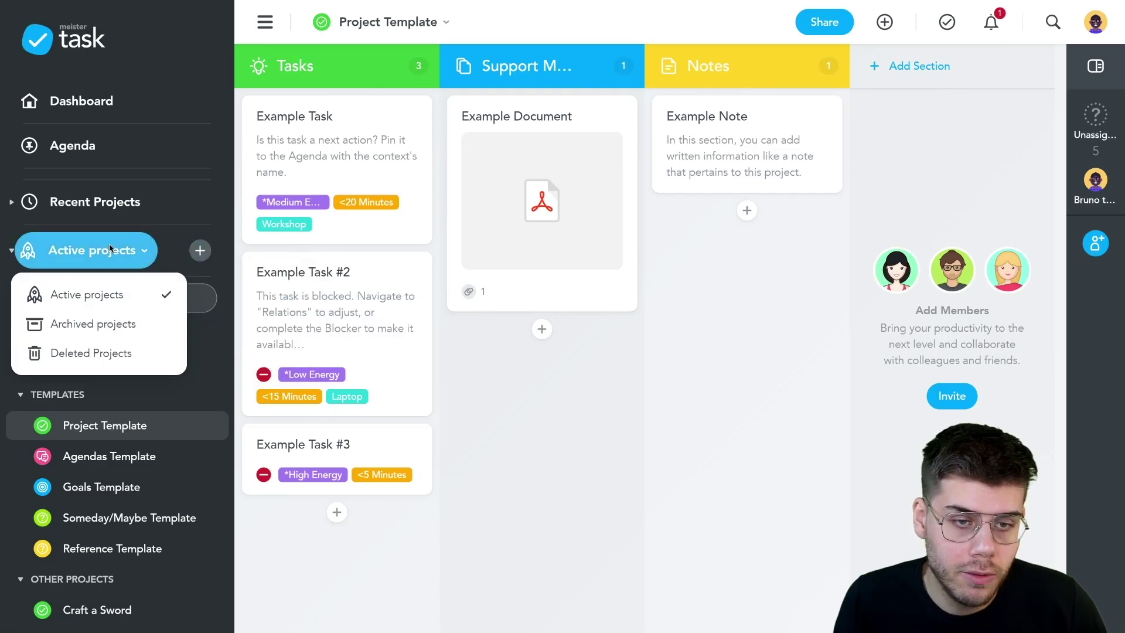
{"action": "left_click", "coordinate": [82, 294]}
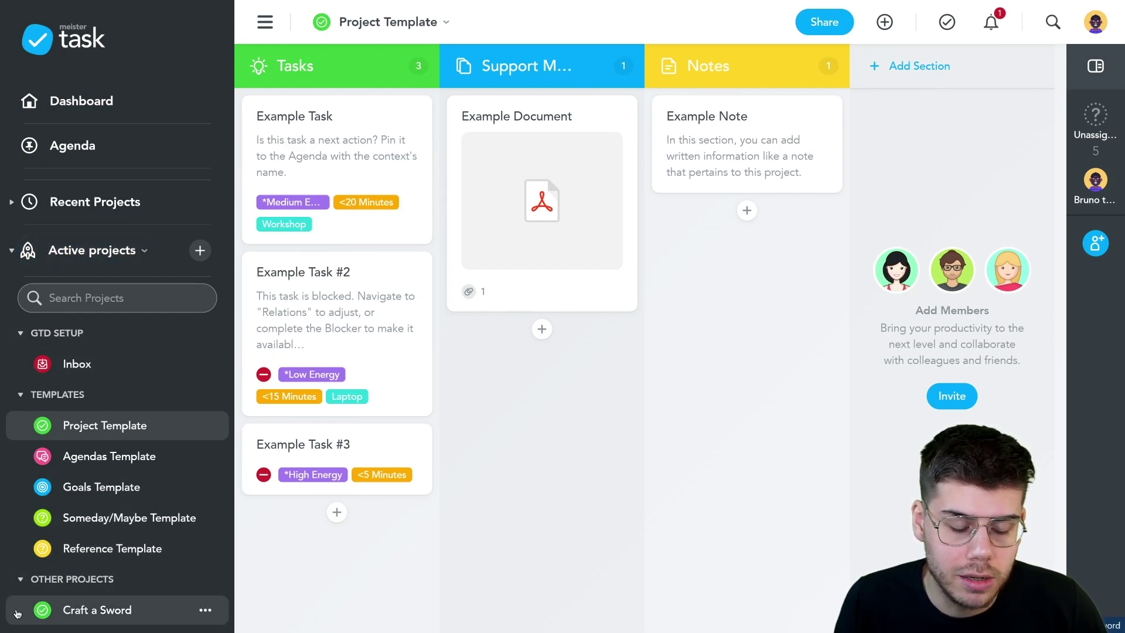
Drag Craft a Sword under GTD SETUP in the sidebar and open its board.
{"action": "left_click_drag", "start_coordinate": [18, 612], "coordinate": [70, 375]}
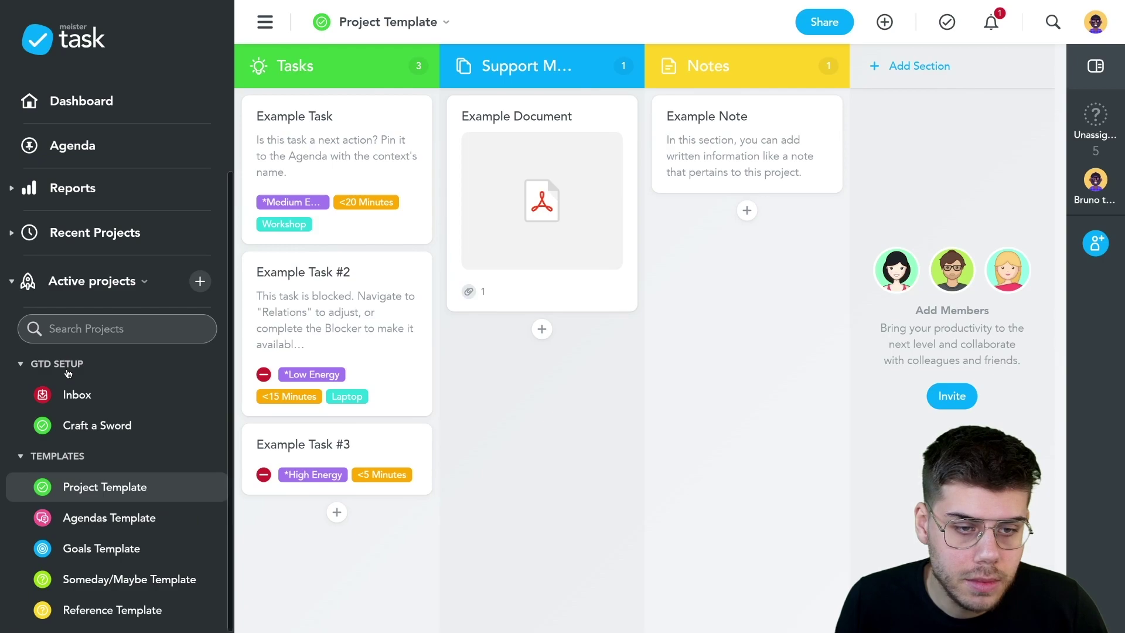
{"action": "left_click", "coordinate": [97, 433]}
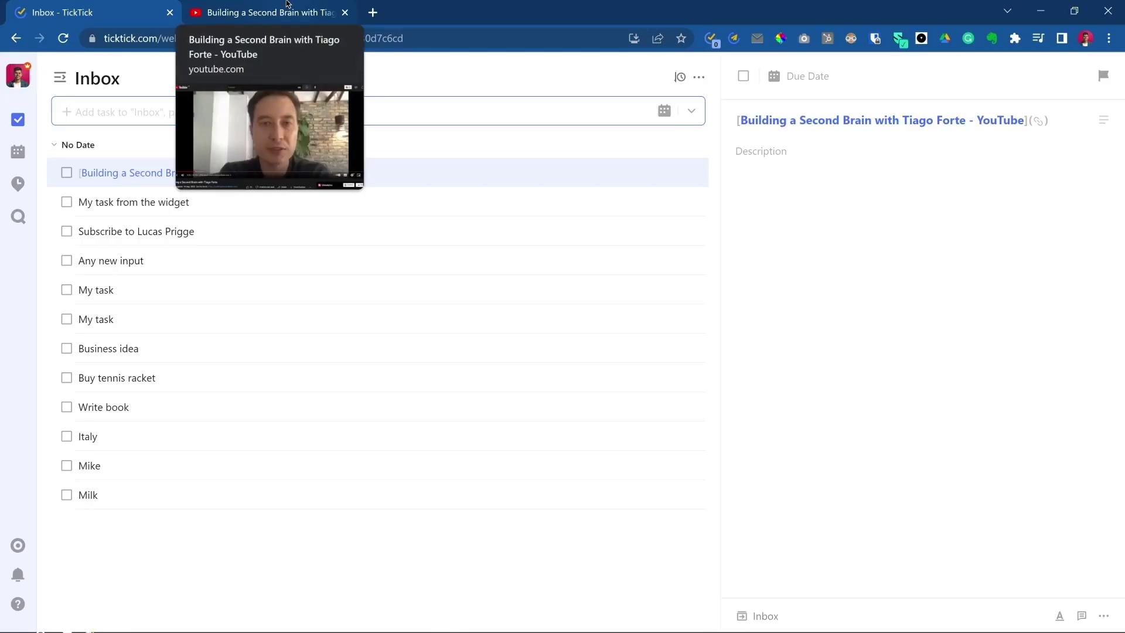
Save the Tiago Forte YouTube video page as a TickTick task via Add To TickTick.
{"action": "left_click", "coordinate": [287, 3]}
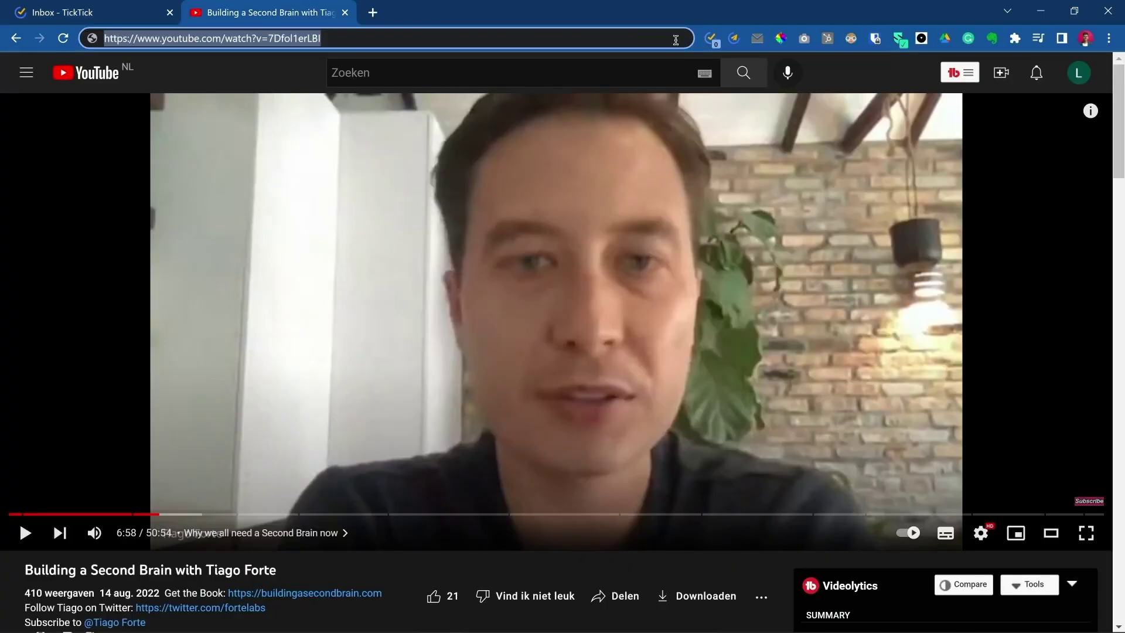
{"action": "left_click", "coordinate": [711, 39]}
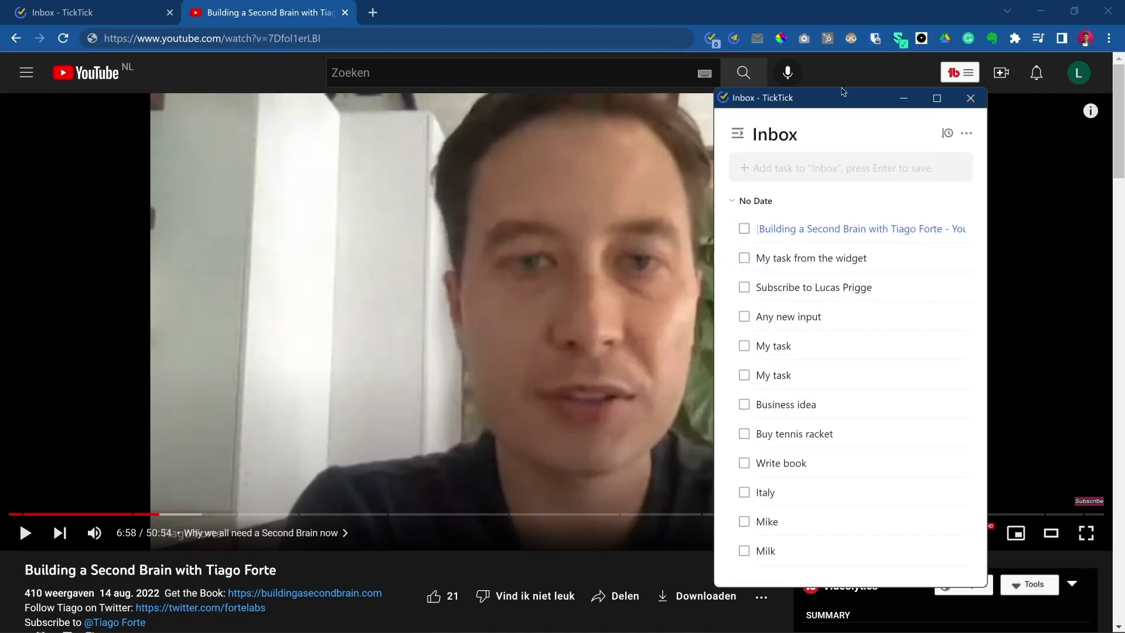
{"action": "key", "text": "Escape"}
{"action": "right_click", "coordinate": [710, 39]}
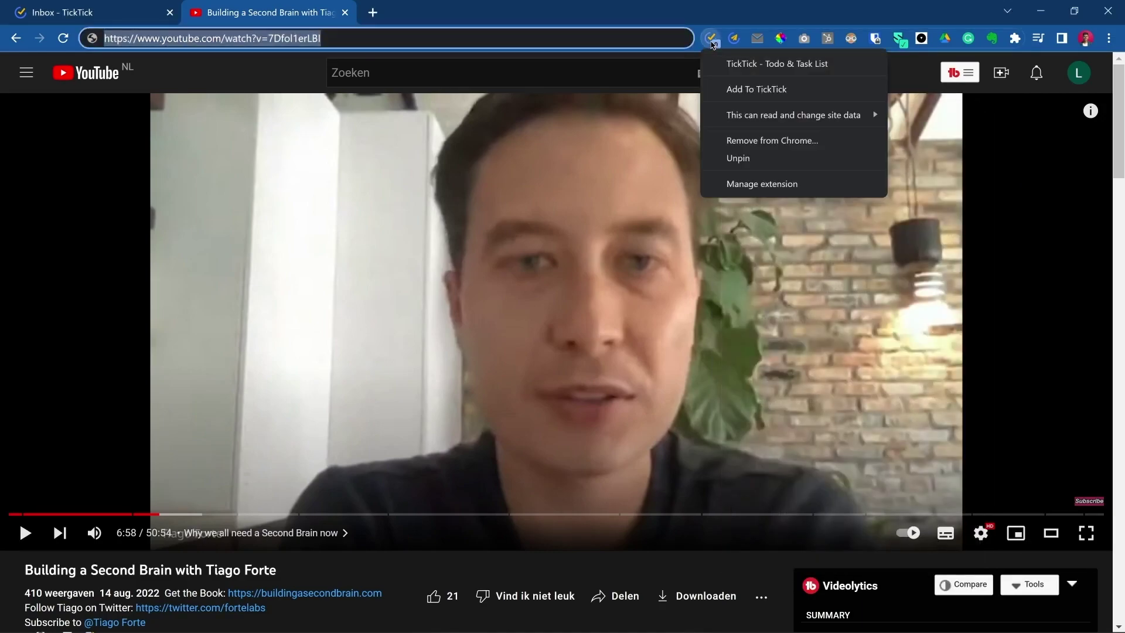
{"action": "left_click", "coordinate": [761, 91]}
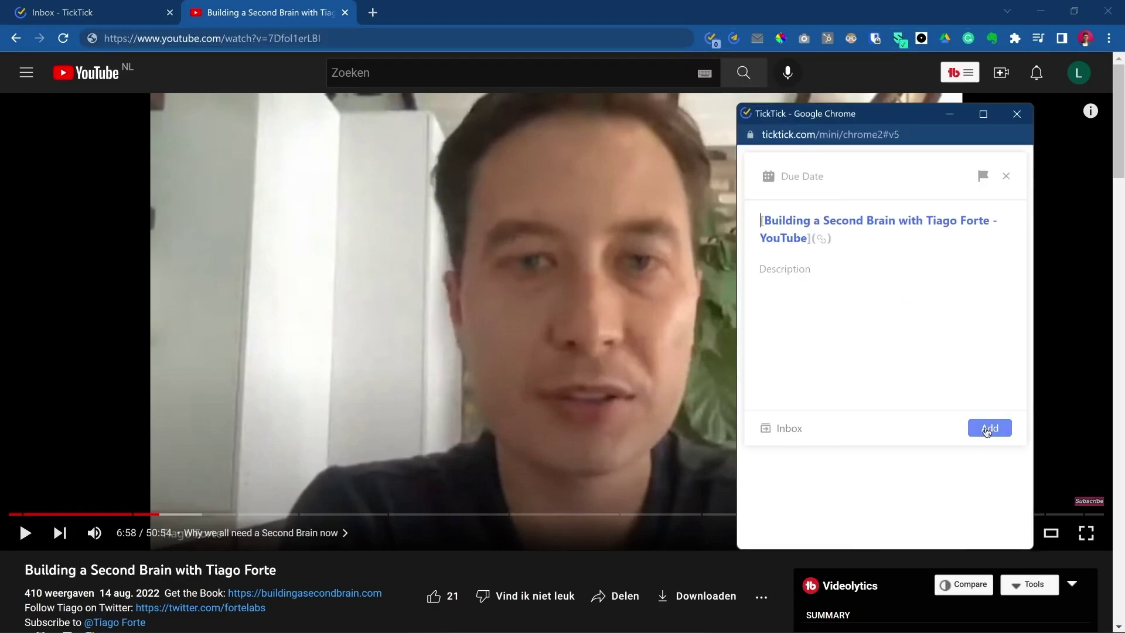
{"action": "left_click", "coordinate": [988, 431]}
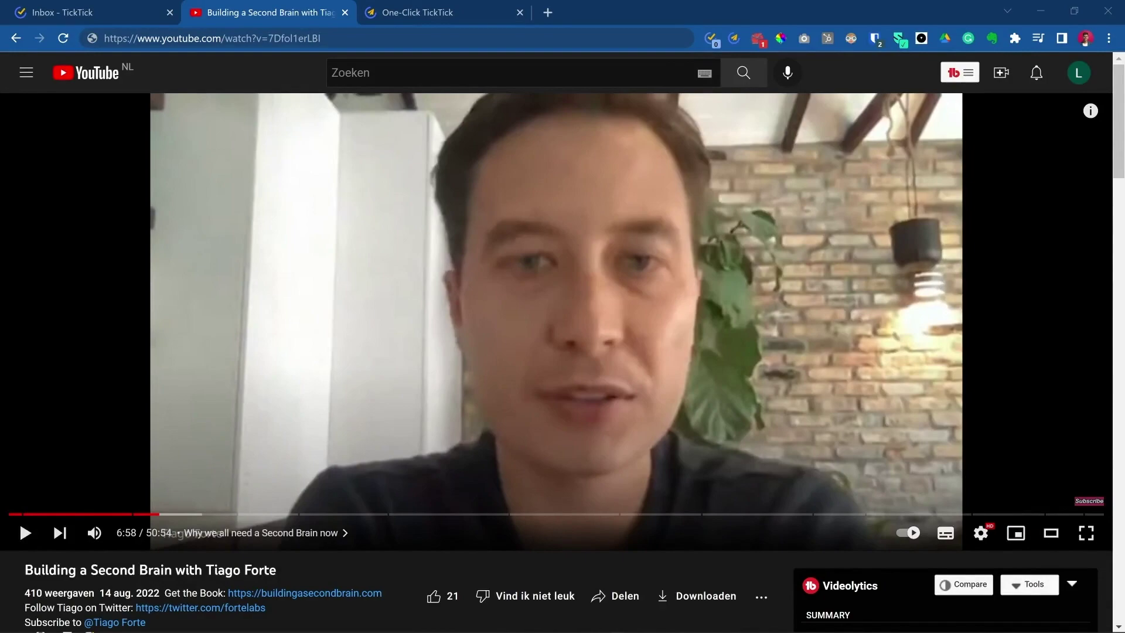
Send the selected title text 'Building a Second Brain' to TickTick and show the Inbox.
{"action": "left_click_drag", "start_coordinate": [25, 571], "coordinate": [170, 572]}
{"action": "right_click", "coordinate": [154, 575]}
{"action": "left_click", "coordinate": [218, 515]}
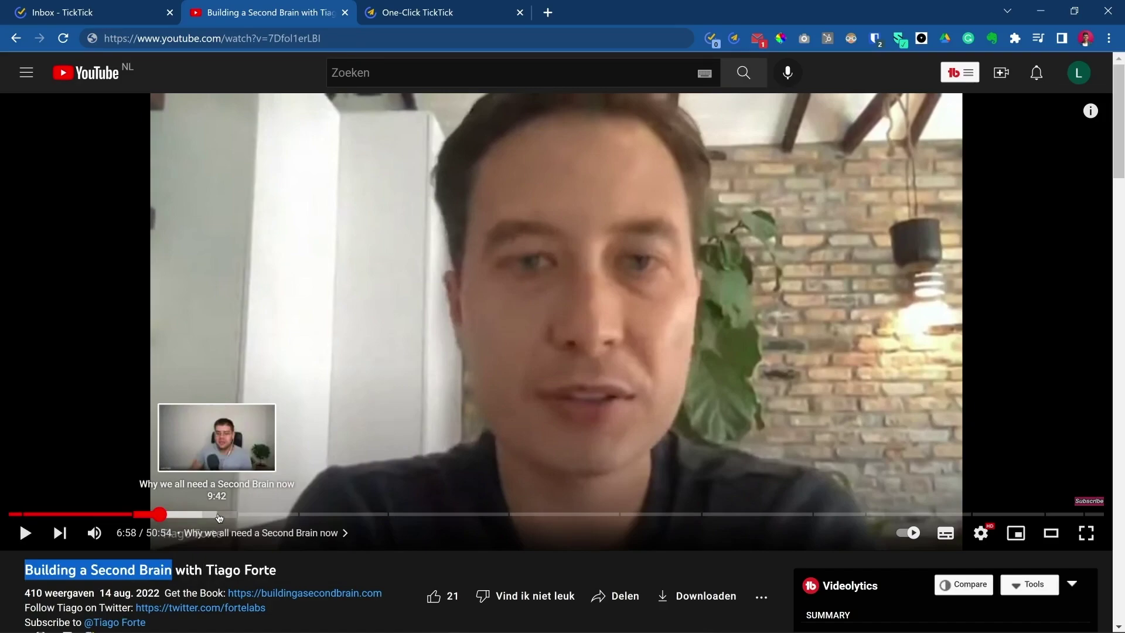
{"action": "left_click", "coordinate": [126, 5]}
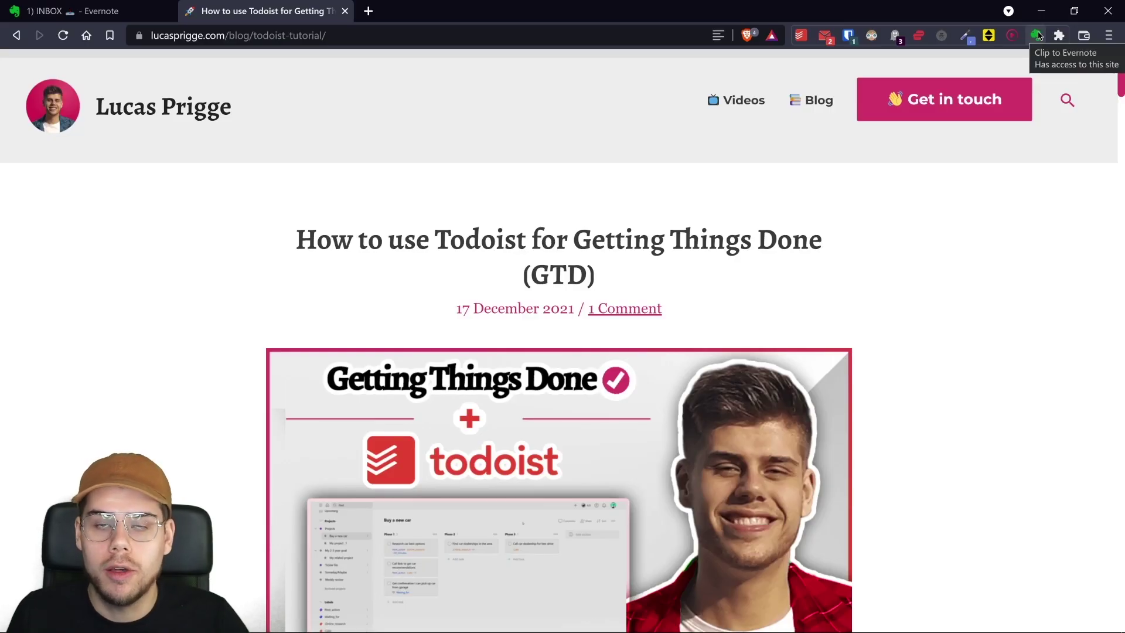
Clip the Todoist GTD tutorial with Evernote Web Clipper, switching from Full page to Simplified article.
{"action": "left_click", "coordinate": [1037, 35]}
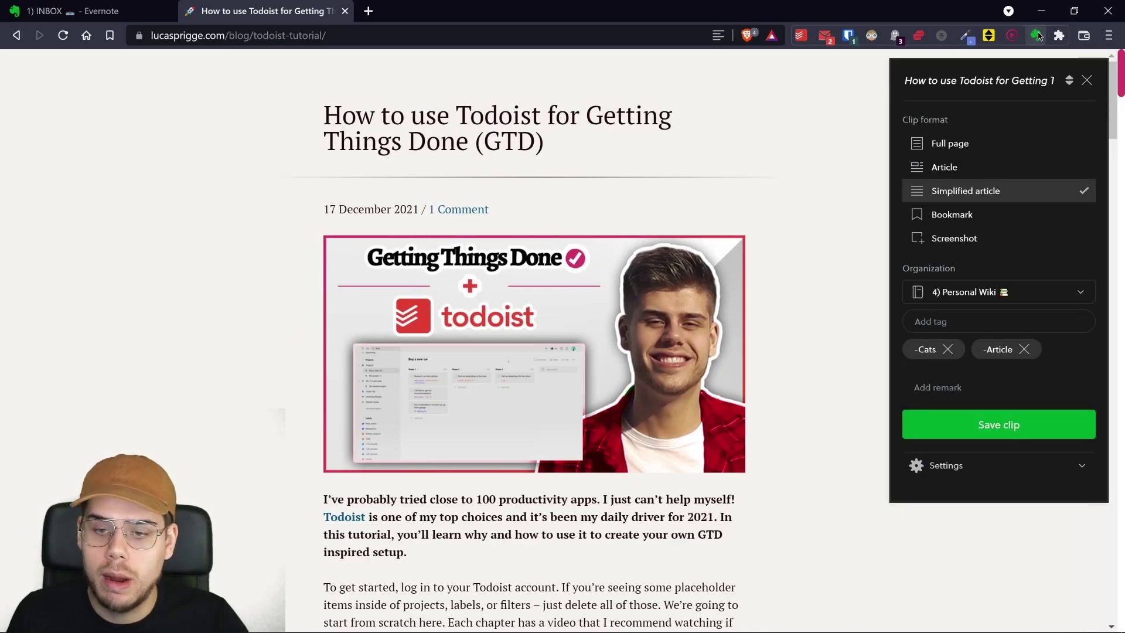
{"action": "left_click", "coordinate": [1011, 145]}
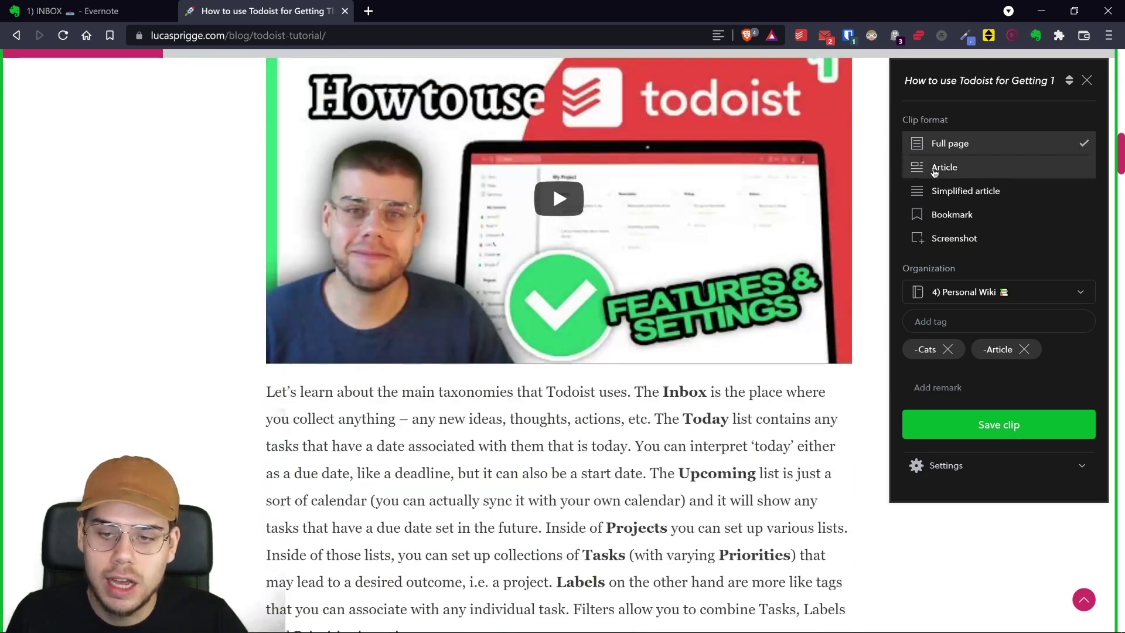
{"action": "left_click", "coordinate": [959, 191]}
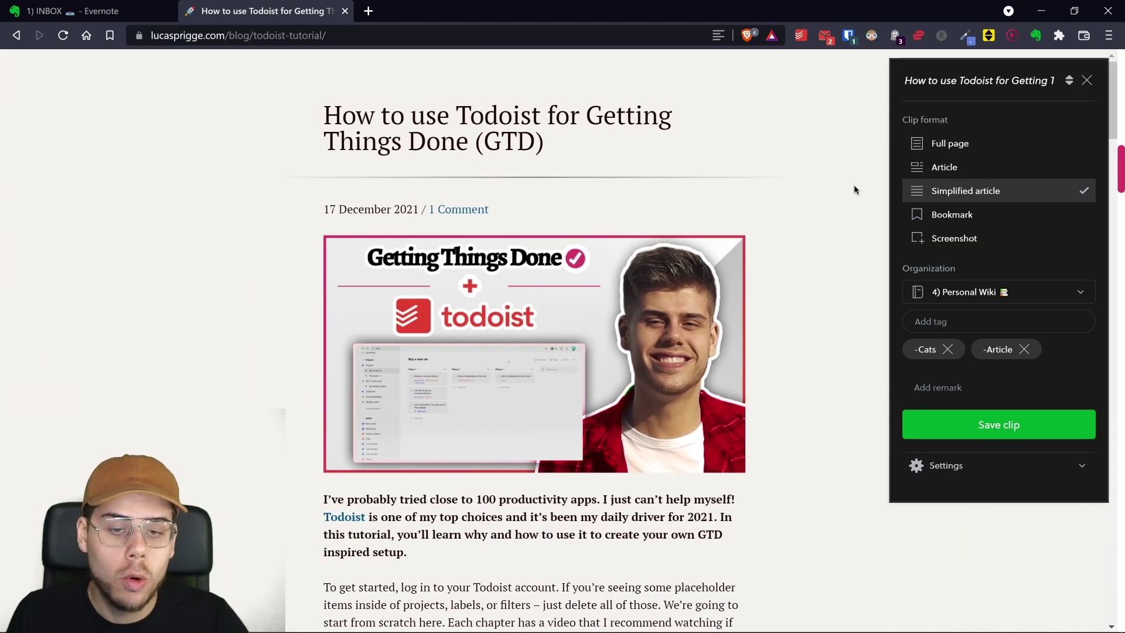
{"action": "scroll", "coordinate": [854, 188], "scroll_direction": "down", "scroll_amount": 20}
{"action": "scroll", "coordinate": [853, 186], "scroll_direction": "down", "scroll_amount": 19}
{"action": "scroll", "coordinate": [845, 181], "scroll_direction": "up", "scroll_amount": 9}
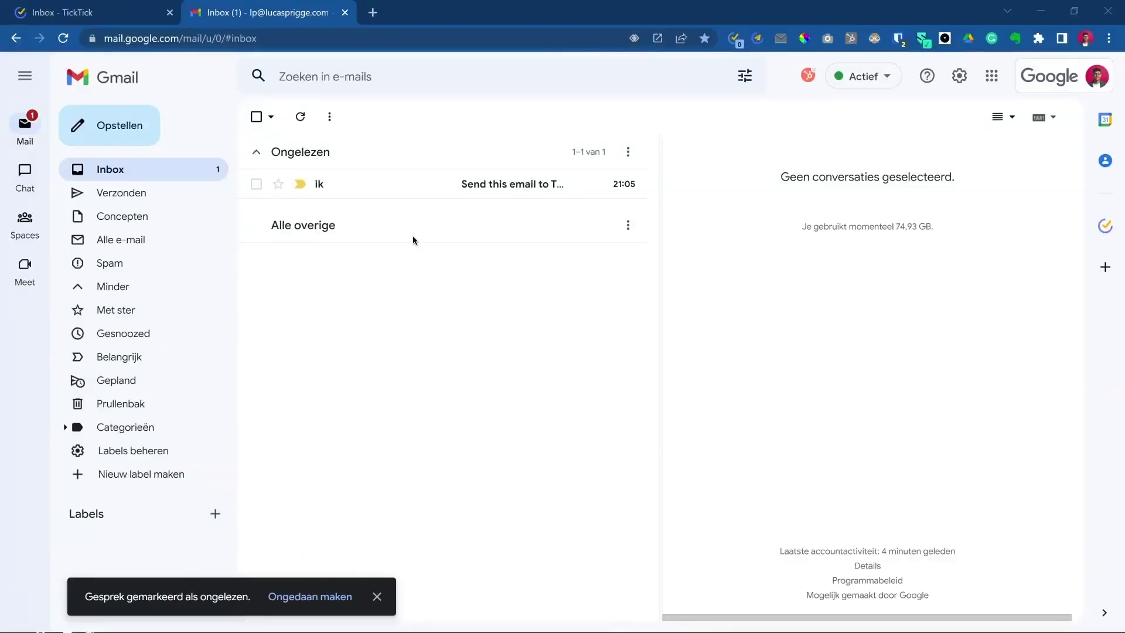
Open the 'Send this email to TickTick' message and review it in the TickTick add-on panel.
{"action": "left_click", "coordinate": [402, 184]}
{"action": "left_click_drag", "start_coordinate": [716, 193], "coordinate": [860, 318]}
{"action": "left_click", "coordinate": [860, 318]}
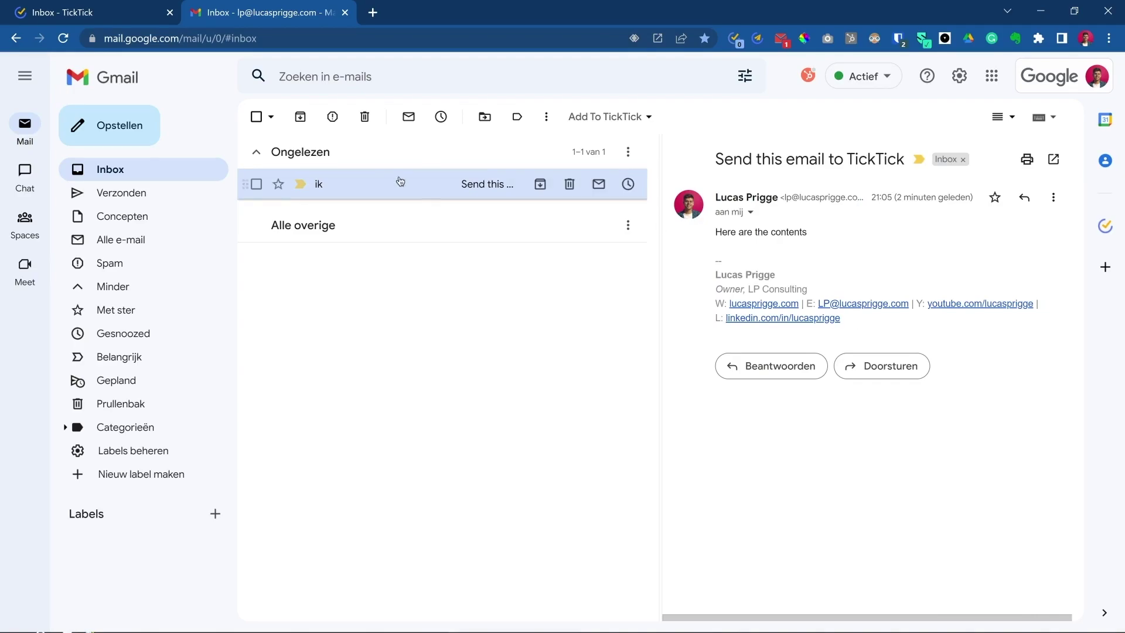
{"action": "left_click", "coordinate": [1105, 226]}
{"action": "triple_click", "coordinate": [1036, 229]}
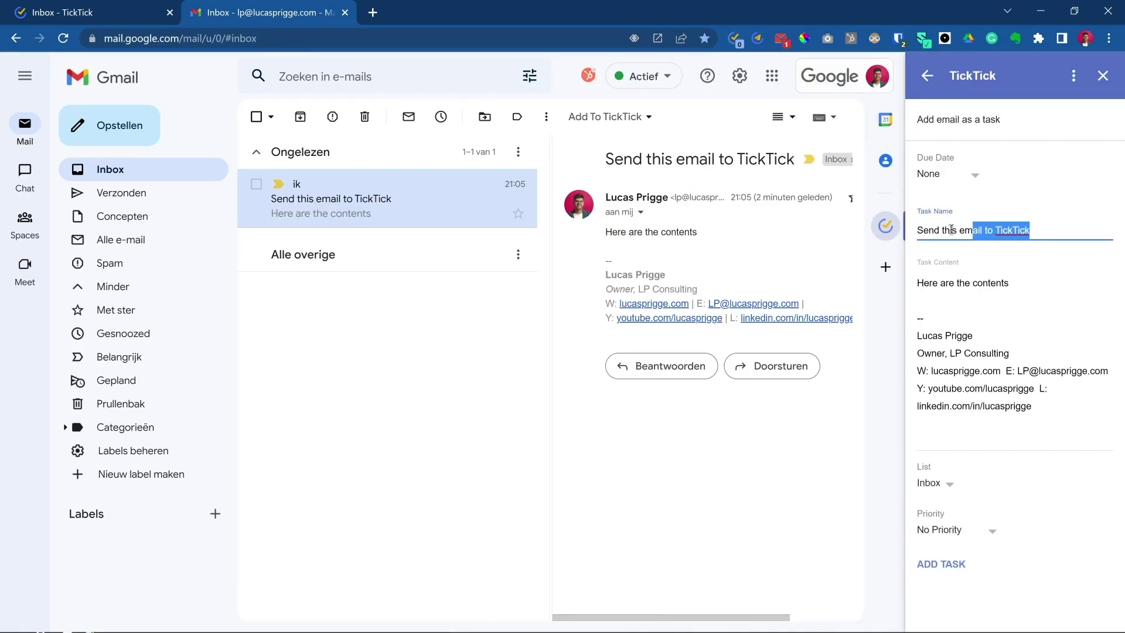
{"action": "left_click_drag", "start_coordinate": [918, 276], "coordinate": [1048, 413]}
{"action": "left_click_drag", "start_coordinate": [618, 261], "coordinate": [605, 229]}
{"action": "scroll", "coordinate": [703, 293], "scroll_direction": "right", "scroll_amount": 3}
{"action": "left_click_drag", "start_coordinate": [723, 617], "coordinate": [660, 617]}
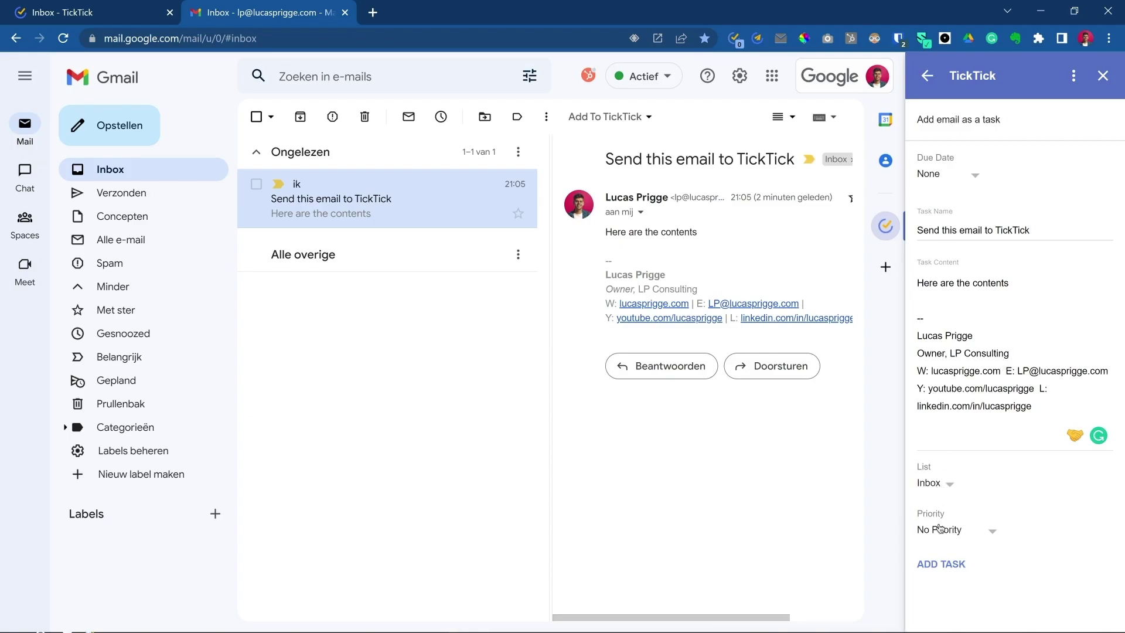
Add the email as a TickTick task and view it in TickTick.
{"action": "left_click", "coordinate": [940, 563]}
{"action": "left_click_drag", "start_coordinate": [917, 119], "coordinate": [1082, 132]}
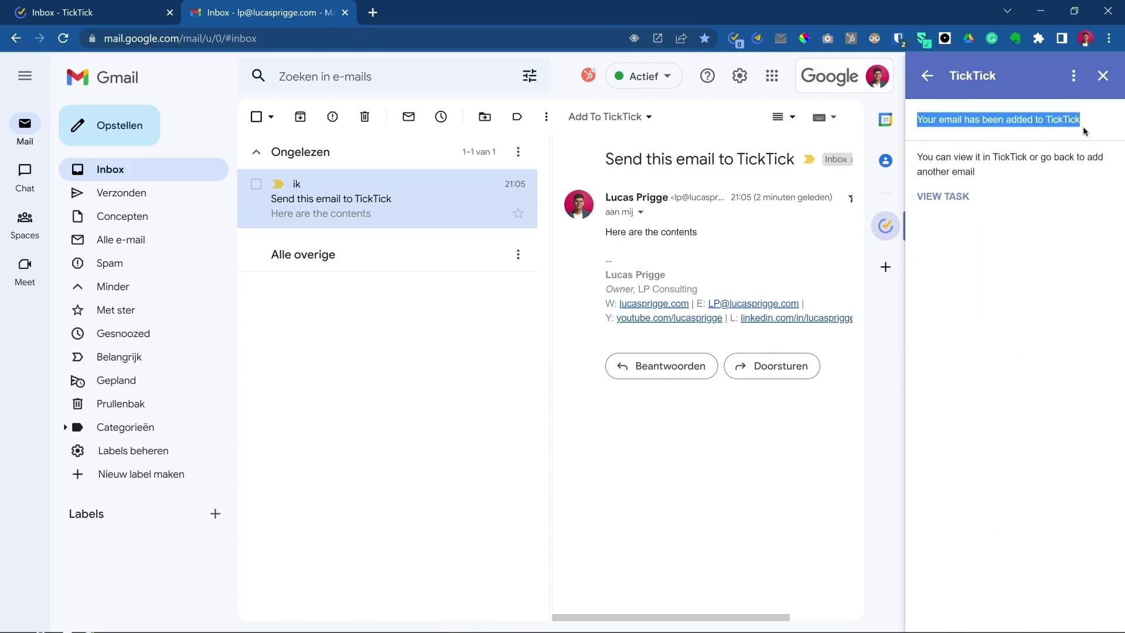
{"action": "left_click_drag", "start_coordinate": [922, 154], "coordinate": [978, 172]}
{"action": "left_click", "coordinate": [94, 12]}
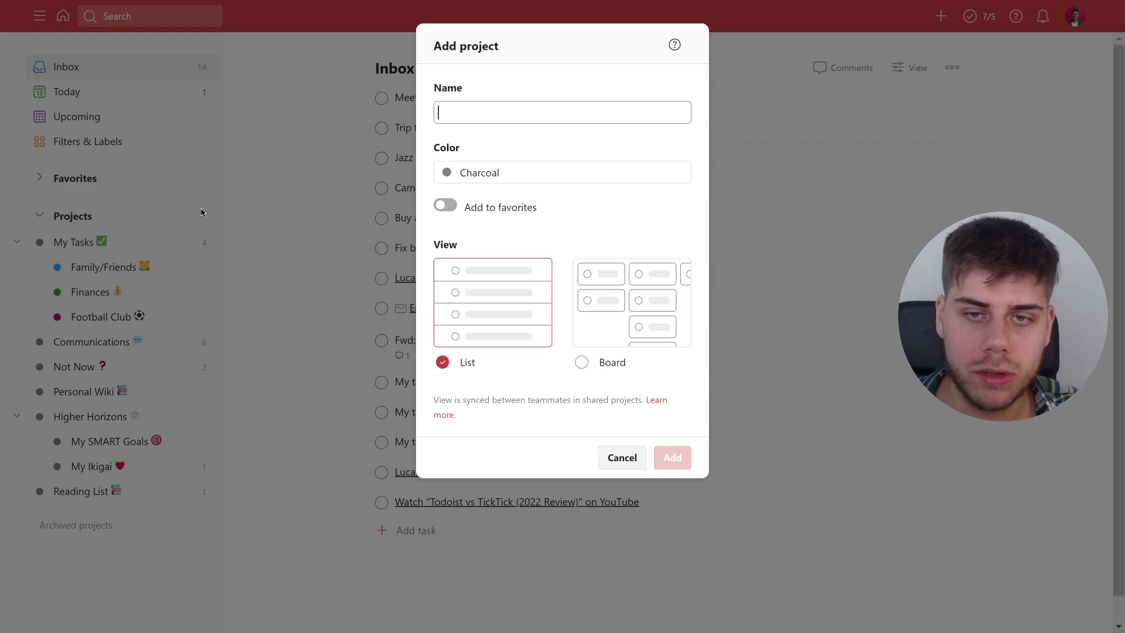
Create a project named 'Trip to Spain ✈️', inserting the airplane emoji from the emoji picker.
{"action": "type", "text": "Trip to Spain"}
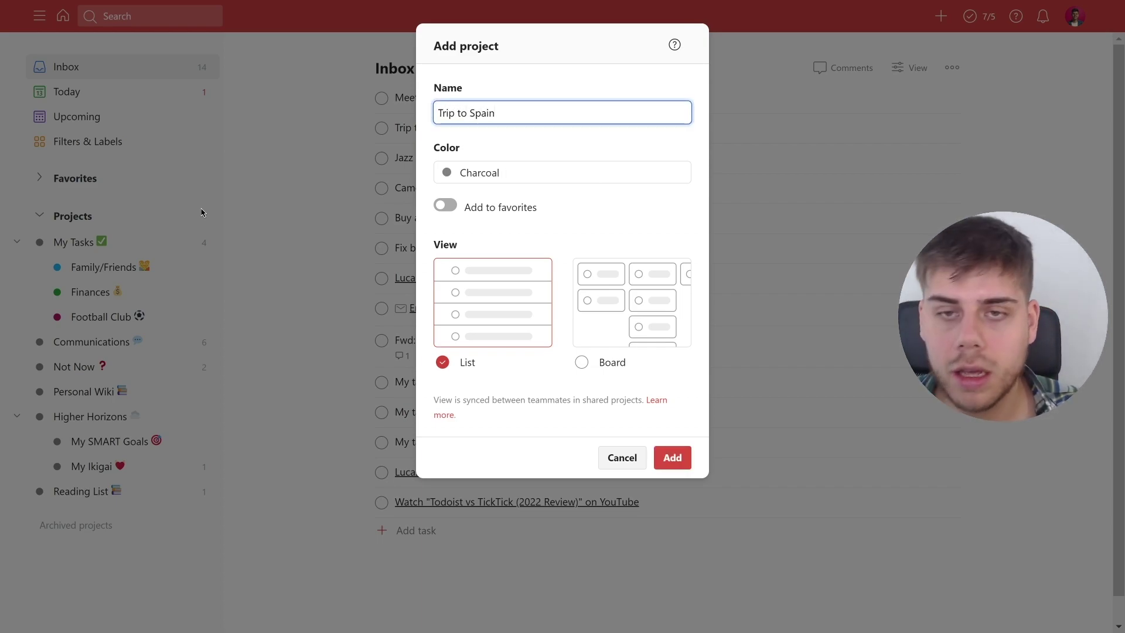
{"action": "key", "text": "super+period"}
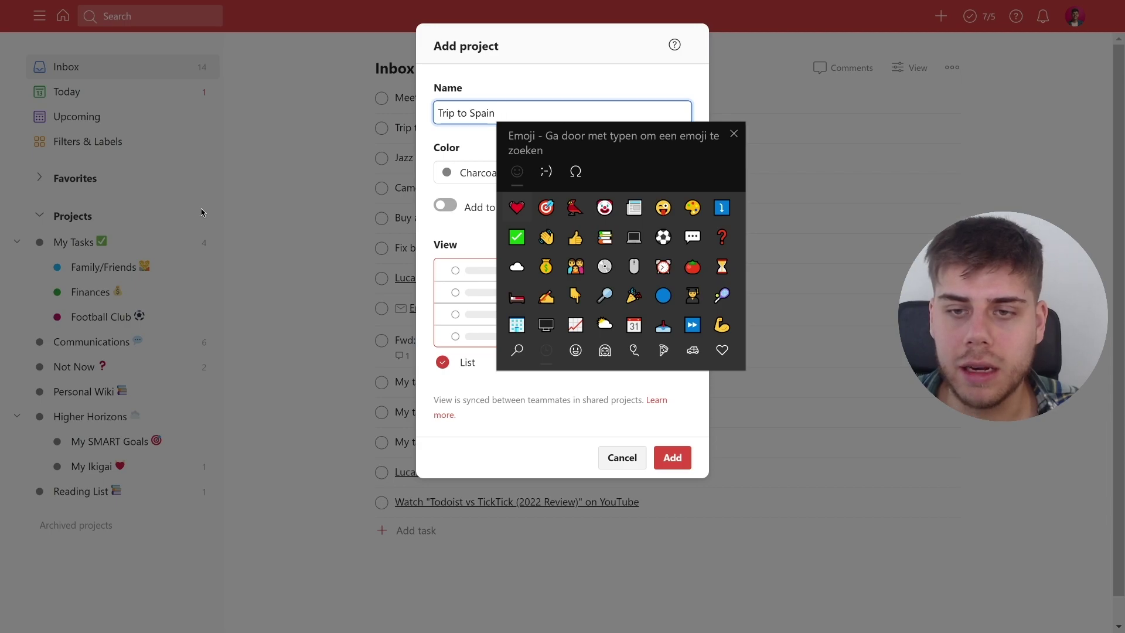
{"action": "type", "text": "vlieg"}
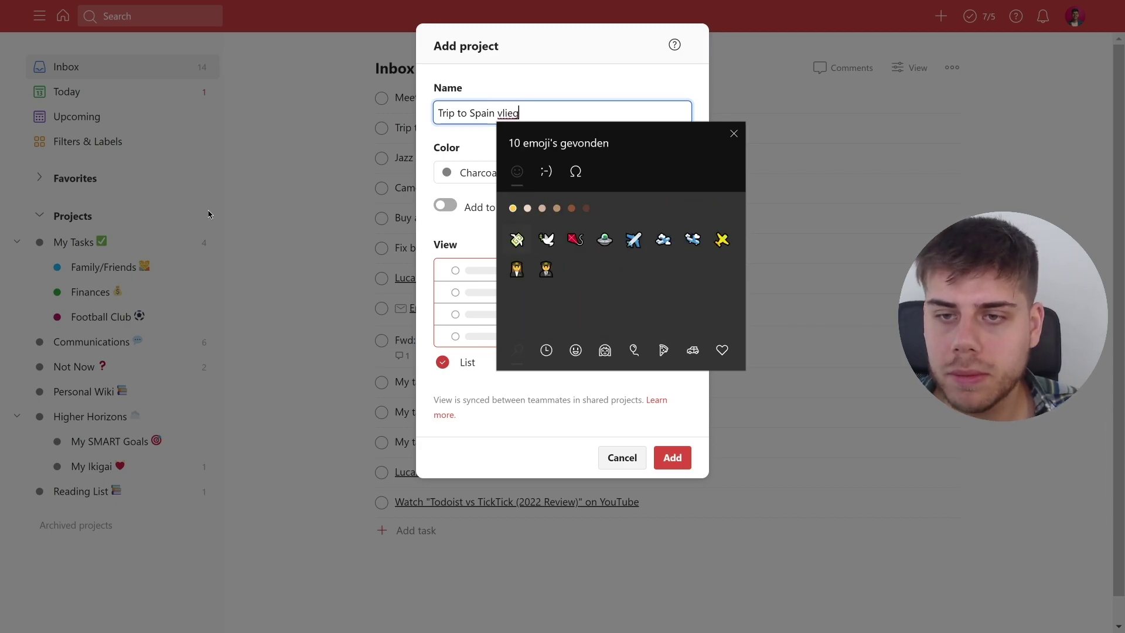
{"action": "left_click", "coordinate": [624, 240]}
{"action": "left_click", "coordinate": [564, 114]}
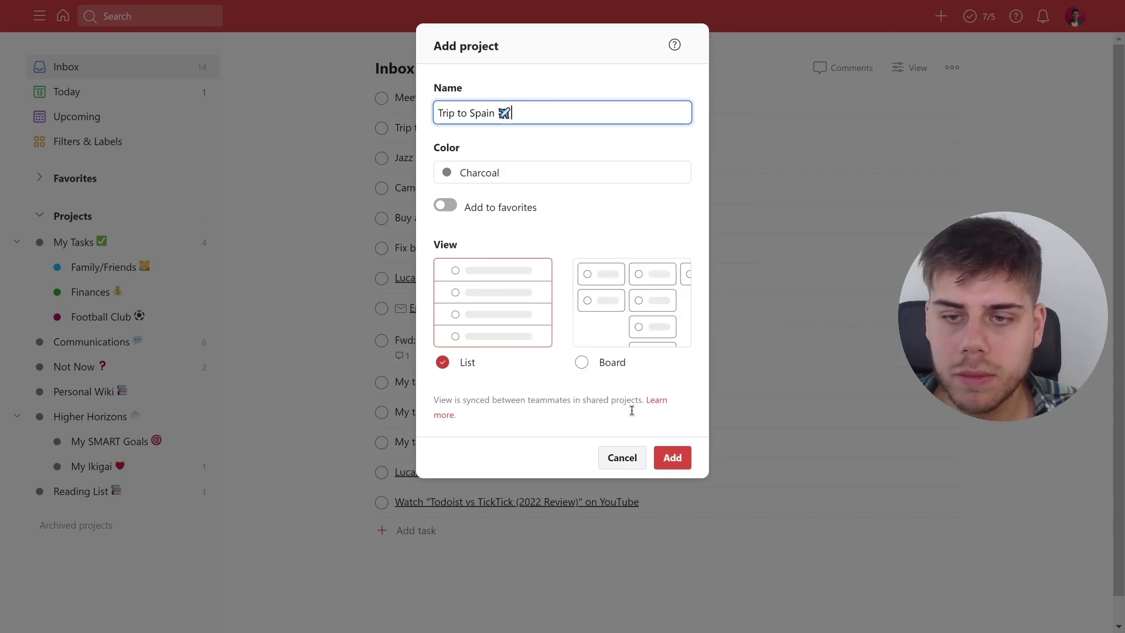
{"action": "left_click", "coordinate": [672, 460]}
Nest Trip to Spain ✈️ under Family/Friends and return to the Inbox.
{"action": "left_click_drag", "start_coordinate": [61, 519], "coordinate": [167, 294]}
{"action": "left_click", "coordinate": [36, 268]}
{"action": "left_click", "coordinate": [35, 268]}
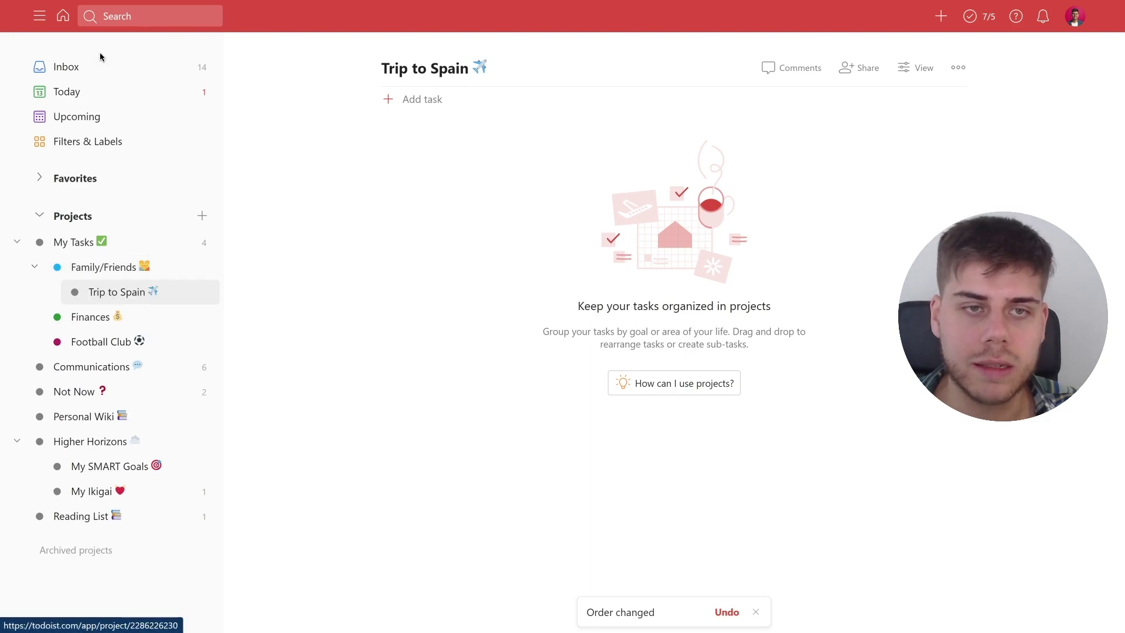
{"action": "left_click", "coordinate": [107, 73]}
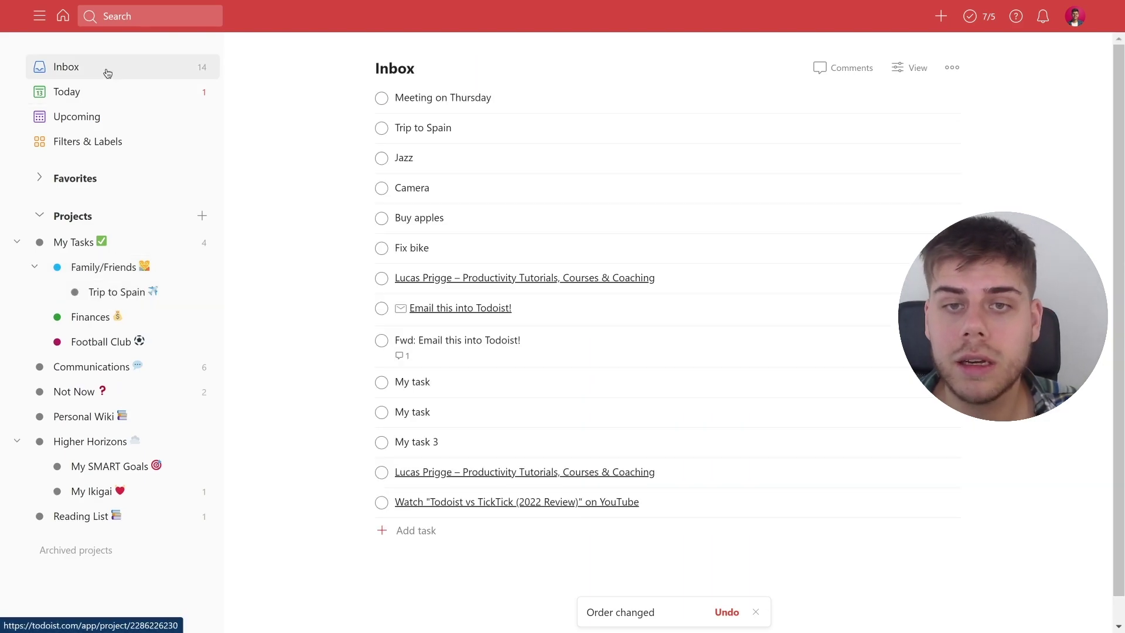